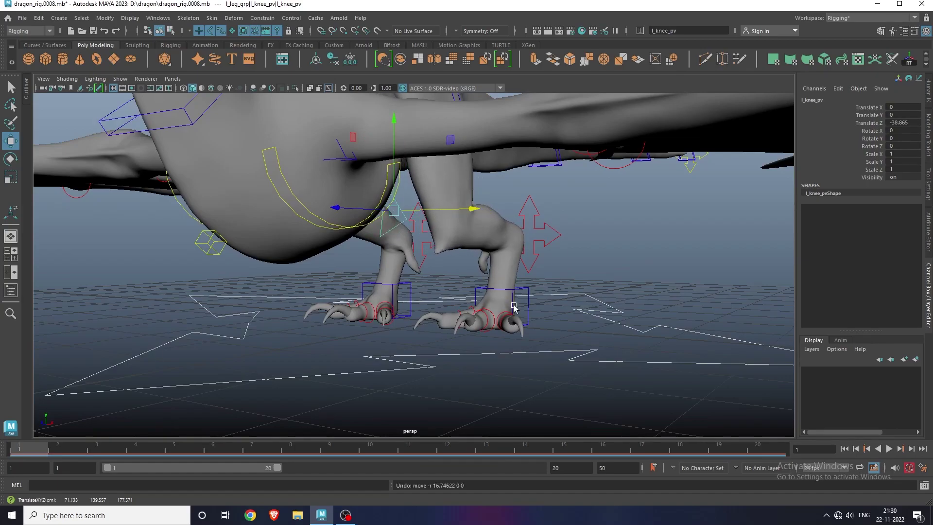
Step: Rotate the left foot's small finger control about Z and rotate the left leg root control about X
key("e")
scroll(502, 298, "up", 4)
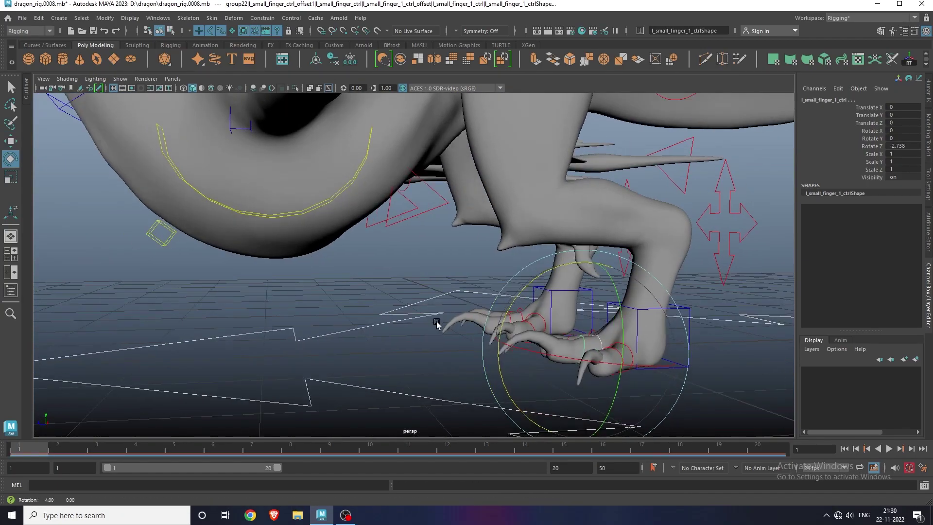
left_click(415, 233)
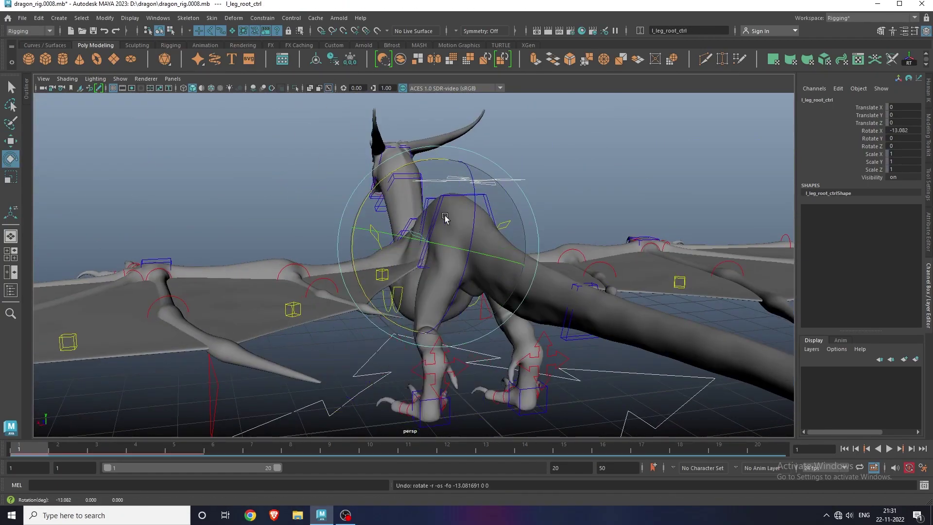
Step: Try moving the dragon's hip spine control and set its translation back to 0
left_click_drag(446, 218, 538, 215, "alt")
left_click(477, 190)
key("w")
left_click_drag(476, 191, 506, 214)
type("0")
key("Return")
left_click(513, 215)
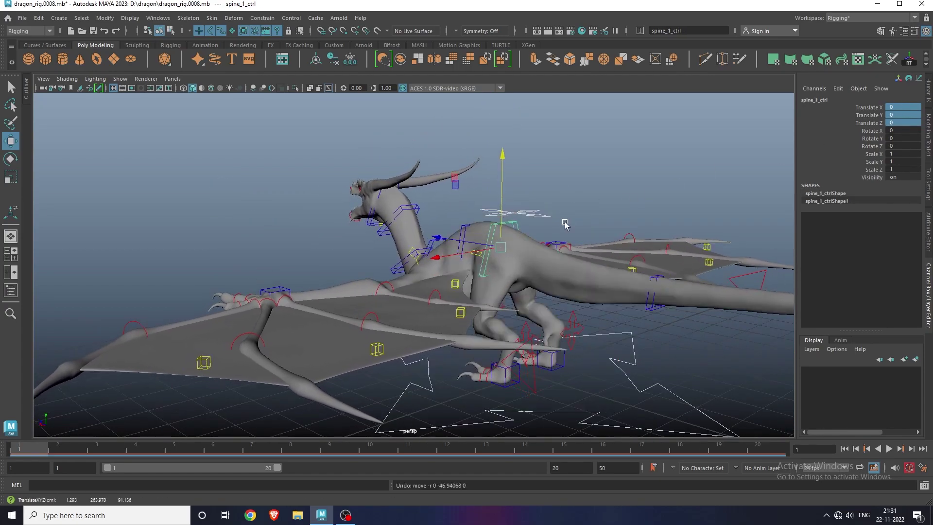
Step: Try moving and rotating the dragon's spine_3_ctrl chest control, and undo the changes
left_click_drag(567, 225, 486, 224, "alt")
left_click(485, 225)
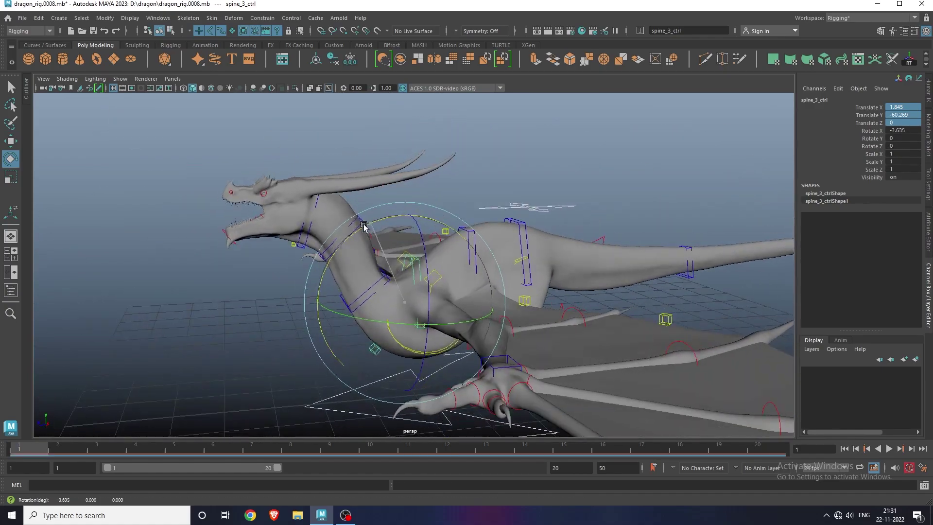
left_click(475, 217)
key("ctrl+z")
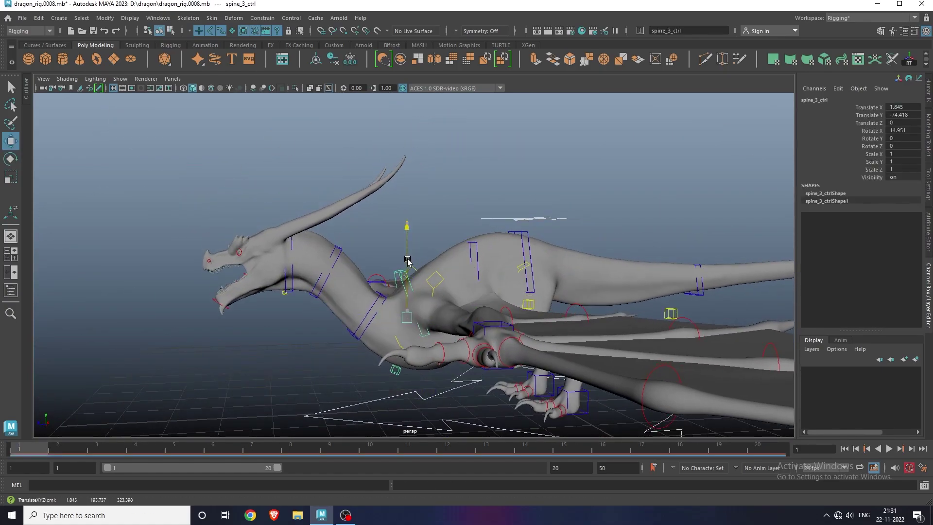
key("ctrl+z")
key("ctrl+z")
key("ctrl+z")
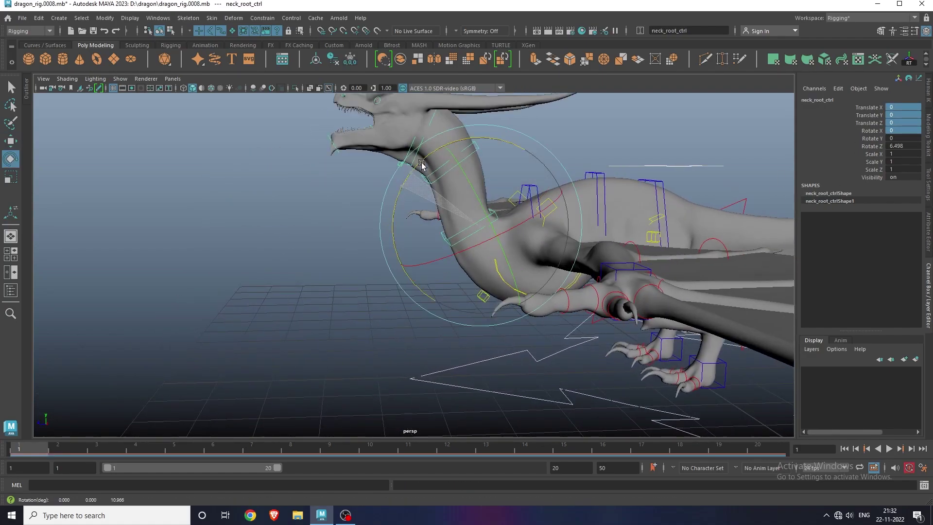
Step: Rotate the dragon's head control about Z to tilt the head
left_click_drag(484, 168, 371, 218, "alt")
left_click(423, 193)
key("w")
left_click(426, 248)
left_click(427, 248)
key("e")
left_click_drag(478, 187, 504, 192)
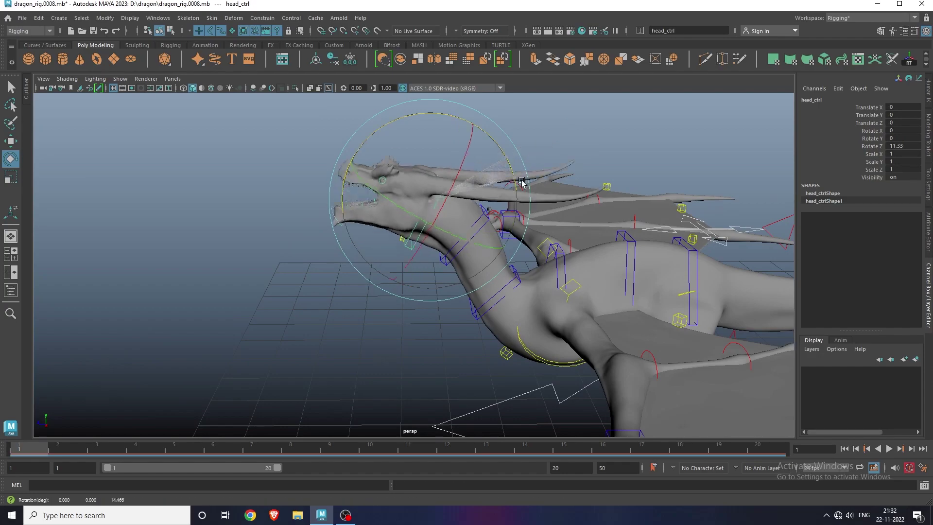
Step: Select the breath control under the dragon's chest and prepare it for moving along Y
left_click_drag(467, 281, 437, 245, "alt")
left_click(431, 240)
key("w")
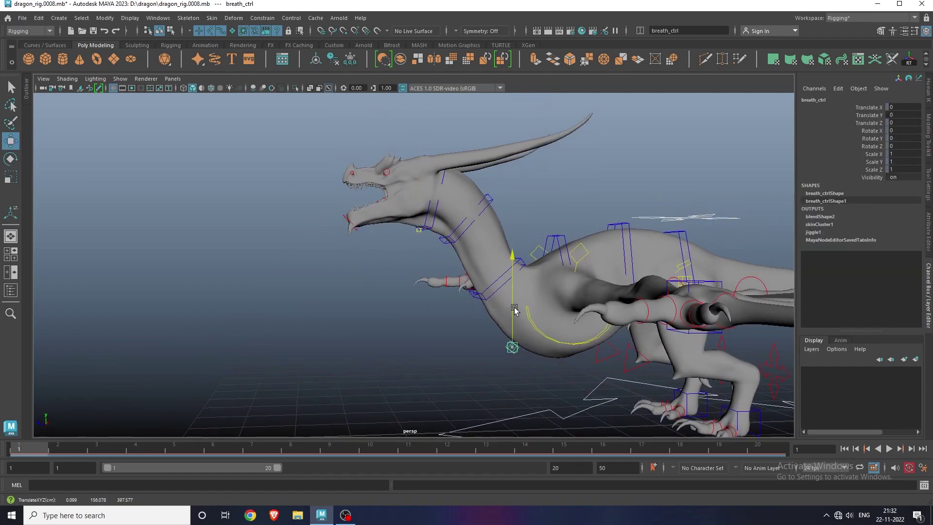
Step: Open the dragon's jaw by rotating its jaw control about 48 degrees on X
left_click_drag(522, 310, 416, 219, "alt")
scroll(379, 229, "up", 3)
left_click(344, 240)
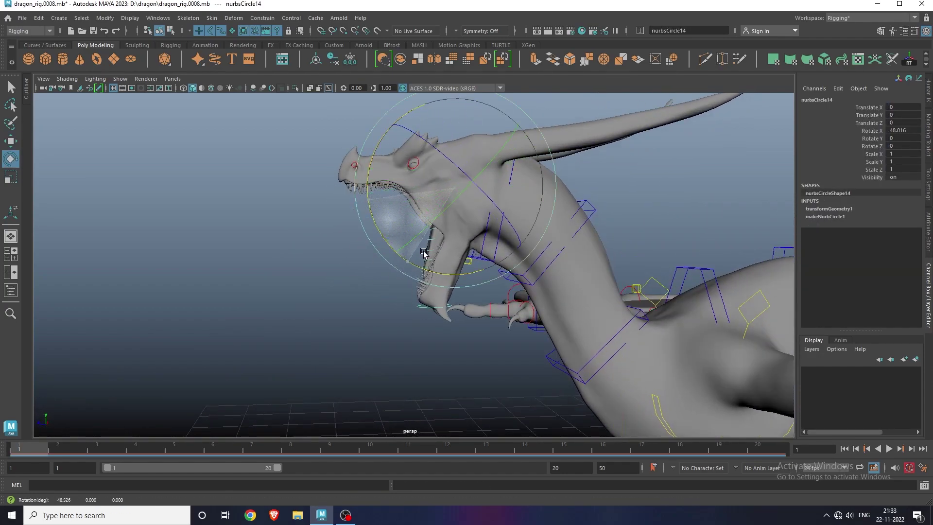
left_click_drag(421, 251, 396, 237)
left_click_drag(422, 126, 336, 232)
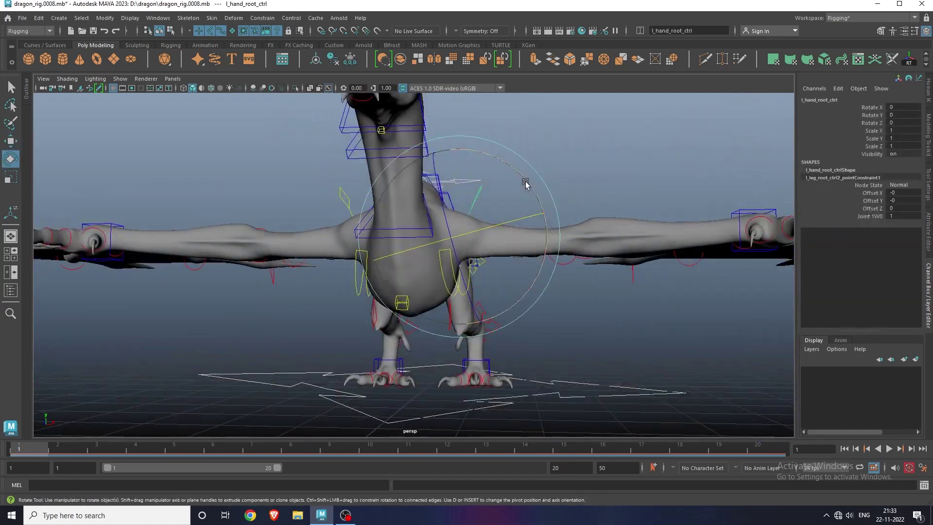
Step: Undo the left hand root control's last rotation and switch to moving the neighbouring controls
key("ctrl+z")
left_click_drag(530, 204, 459, 276, "alt")
left_click(527, 209)
key("w")
left_click(441, 309)
Step: Raise the wing membrane control wings_1_ctrl to 30 on Translate Y
left_click_drag(442, 309, 443, 324, "alt")
left_click_drag(452, 388, 396, 277, "alt")
left_click(459, 219)
key("w")
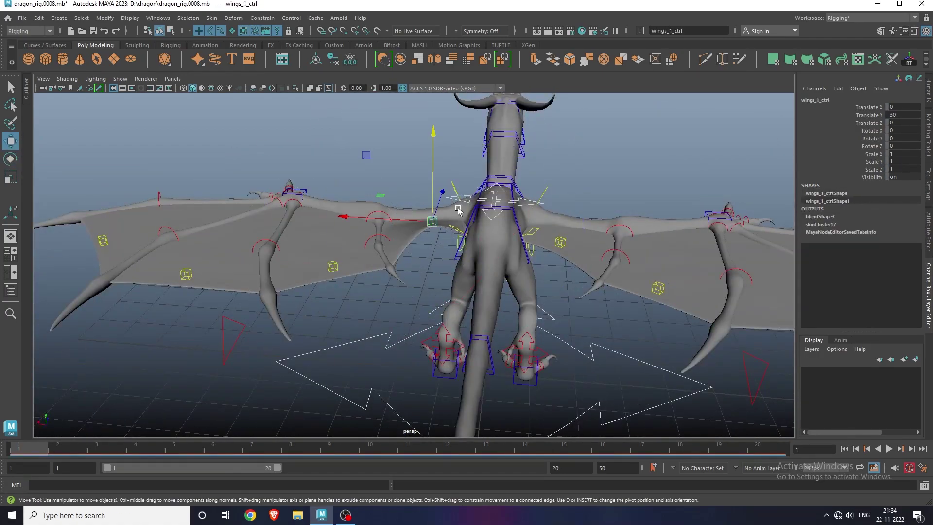
Step: Rotate another control on the dragon's body to test how the mesh deforms
left_click_drag(559, 204, 395, 188, "alt")
left_click(459, 255)
key("e")
left_click_drag(459, 254, 467, 204, "alt")
left_click_drag(440, 160, 436, 176)
Step: Select the attribute holder at the tail tip and set its Ik Fk Switch to fk
left_click_drag(376, 201, 452, 270, "alt")
left_click(375, 202)
left_click(437, 215)
left_click(460, 259)
key("w")
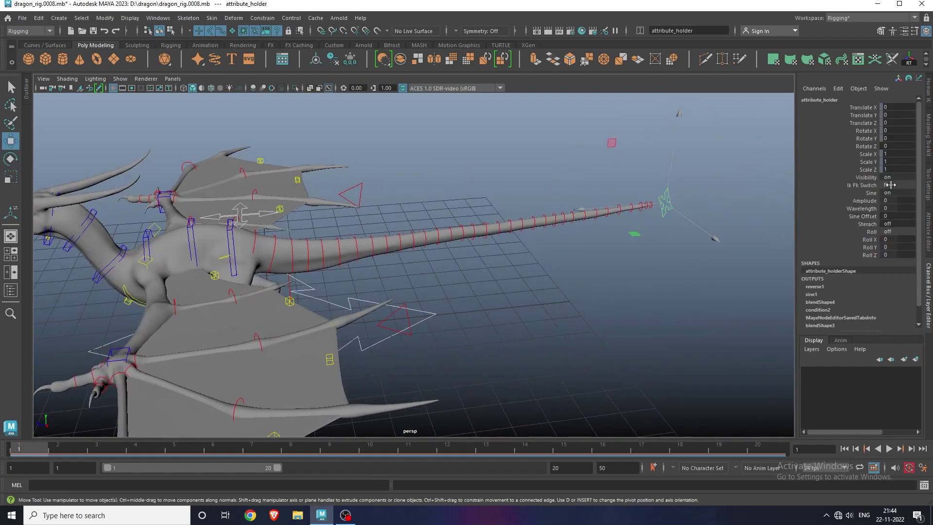
Step: Try bending the tail with the tail_ik1 control along X and turning Sterach on, and undo the changes
left_click(655, 207)
left_click_drag(655, 207, 561, 214, "alt")
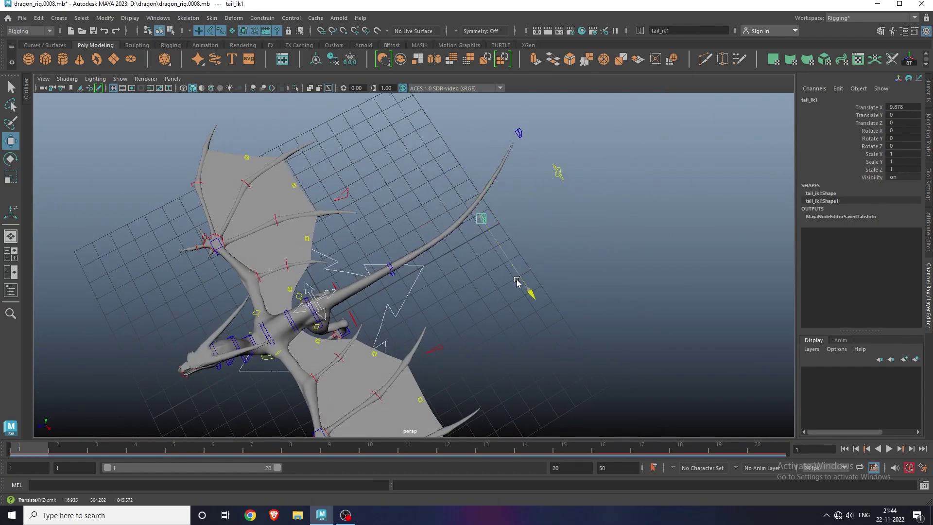
left_click(582, 187)
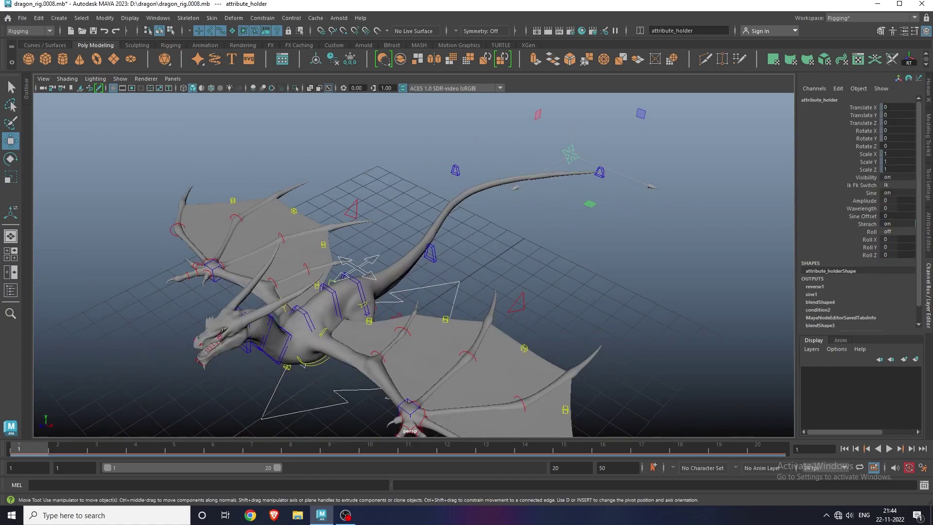
key("ctrl+z")
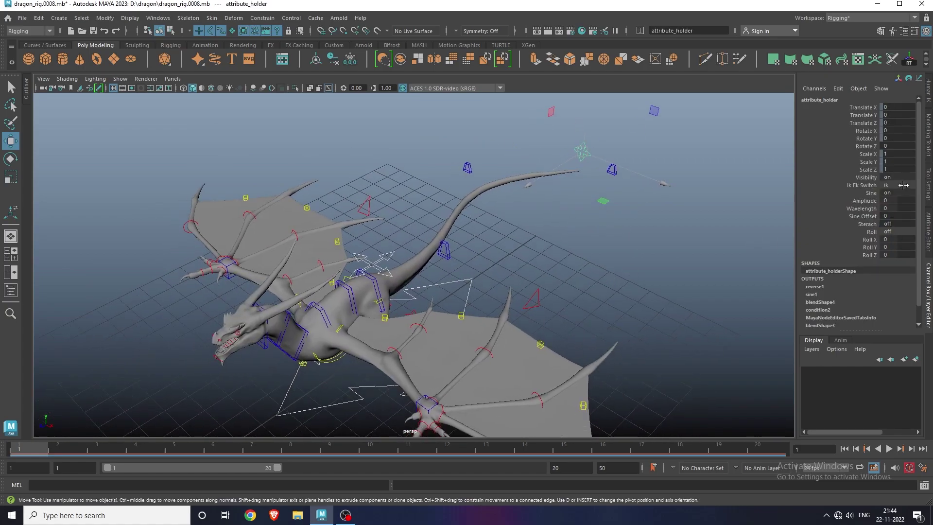
key("ctrl+z")
key("ctrl+z")
key("ctrl+z")
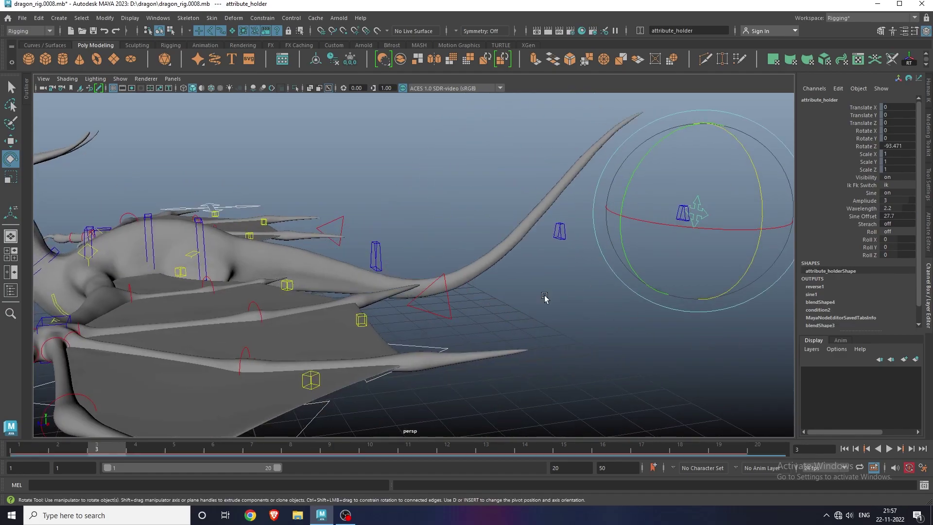
Step: Set the tail attribute holder's Rotate Z to 0
double_click(899, 146)
type("0")
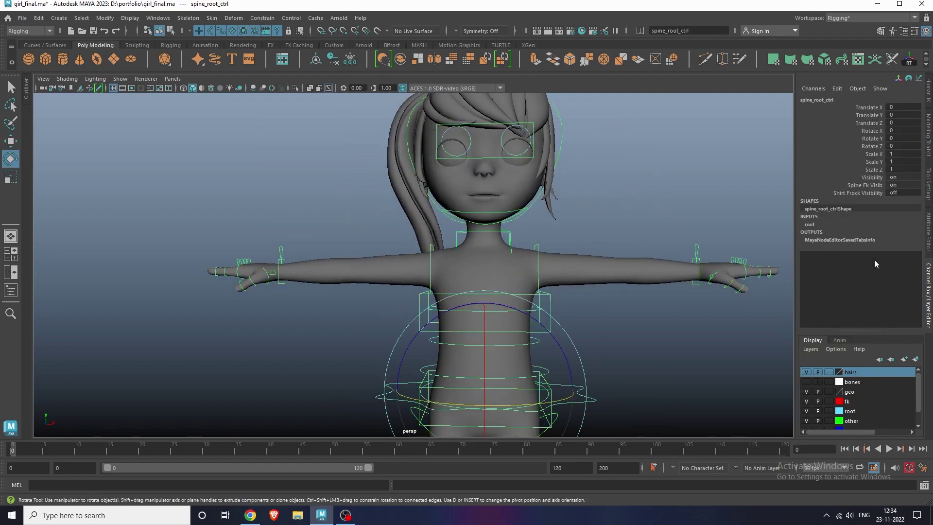
Step: Try rotating the girl's left arm control and set its Rotate Z back to 0
left_click(620, 295)
left_click_drag(584, 273, 613, 194)
left_click(904, 146)
type("0")
key("Return")
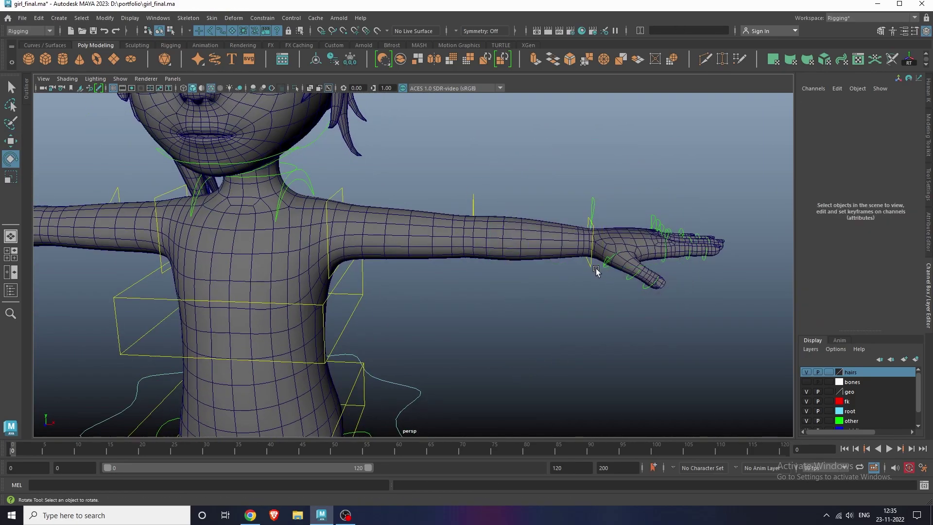
Step: Rotate the girl's left hand IK control about 25 degrees on X and move the left shoulder control
left_click(596, 271)
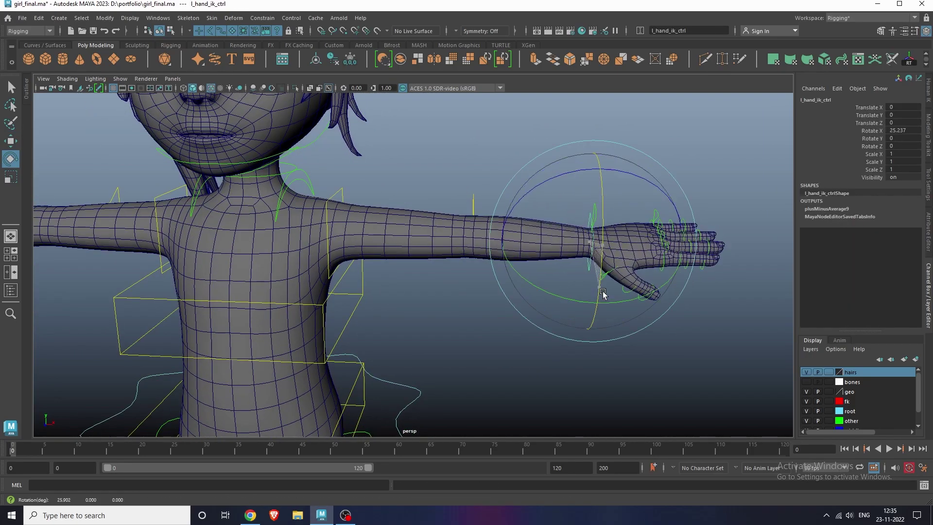
key("r")
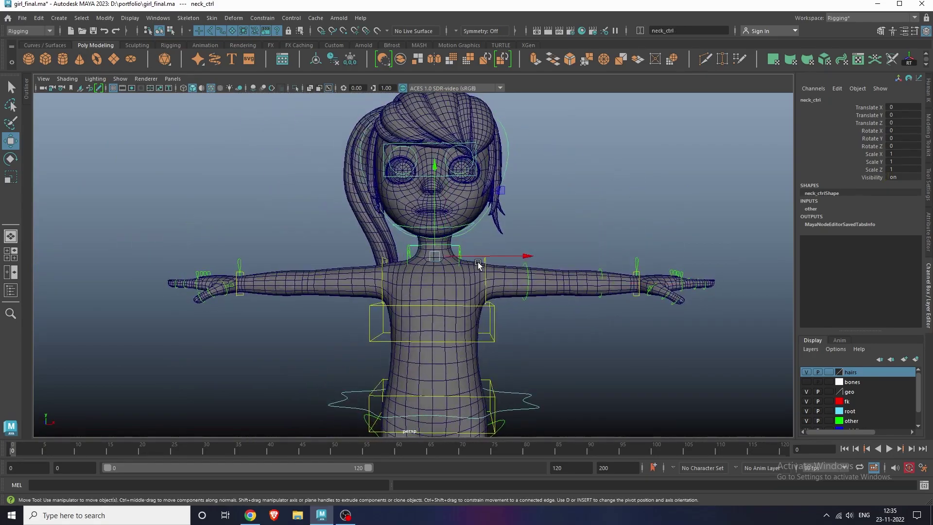
left_click_drag(483, 262, 523, 235)
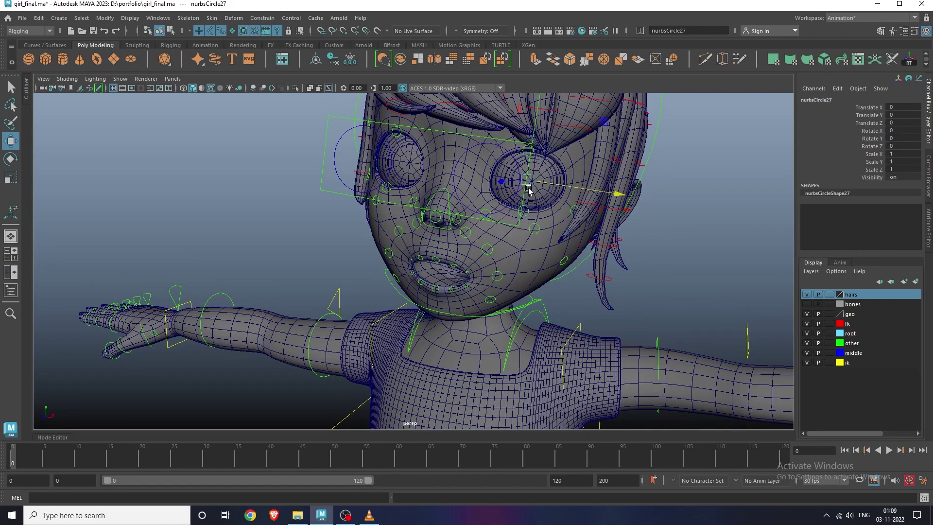
Step: Select and move the eyelid control above the girl's left eye
left_click_drag(526, 170, 428, 173, "alt")
left_click(424, 173)
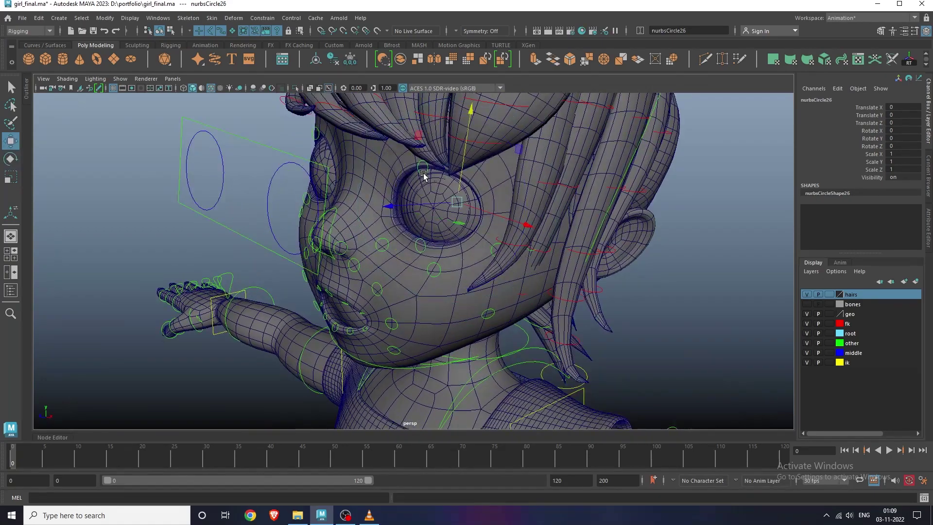
key("w")
Step: Test the left cheek control and the right corner cheek control on the girl's face
left_click_drag(408, 233, 421, 266, "alt")
left_click(421, 267)
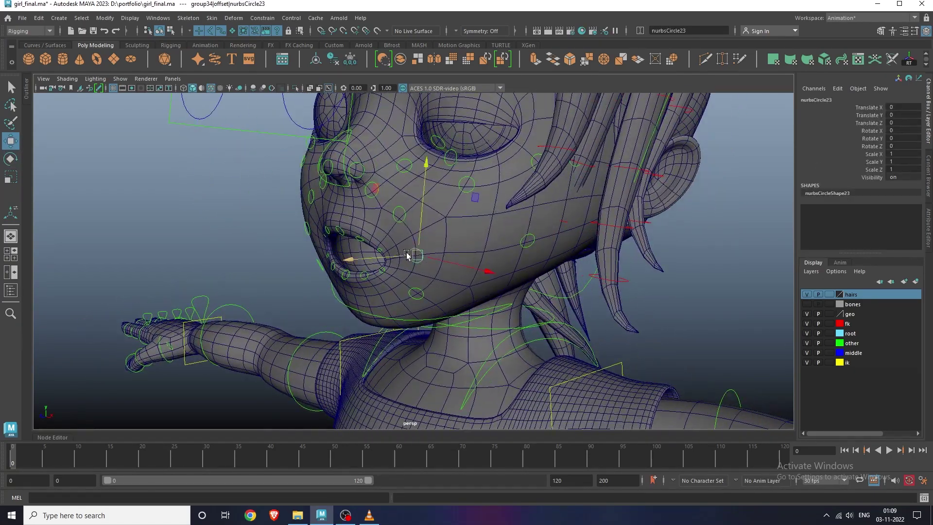
left_click_drag(481, 262, 632, 204, "alt")
left_click(442, 167)
left_click(687, 177)
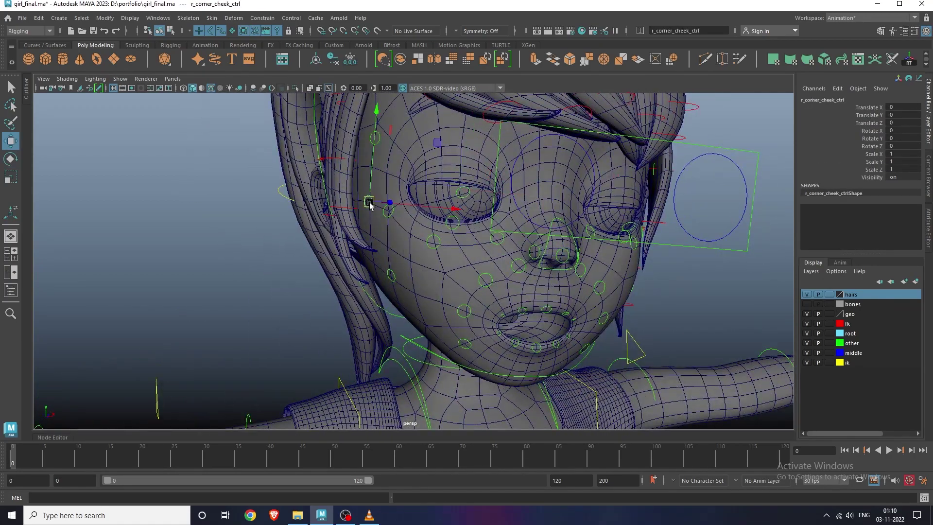
Step: Toggle the hairs layer's visibility and pick the facial controls on the girl's head
left_click_drag(687, 176, 780, 302, "alt")
left_click(807, 294)
left_click(452, 177)
left_click(565, 225)
left_click_drag(565, 225, 445, 247, "alt")
left_click(476, 220)
left_click(445, 247)
scroll(445, 247, "down", 6)
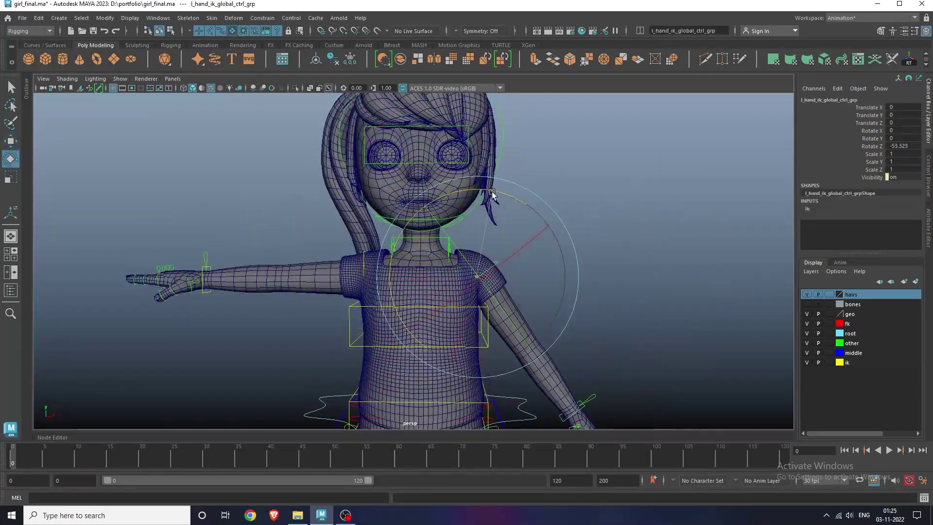
Step: Examine the girl's lowered left arm and select a control beside it
left_click_drag(492, 193, 545, 273, "alt")
scroll(546, 273, "up", 4)
scroll(558, 252, "up", 3)
left_click(558, 252)
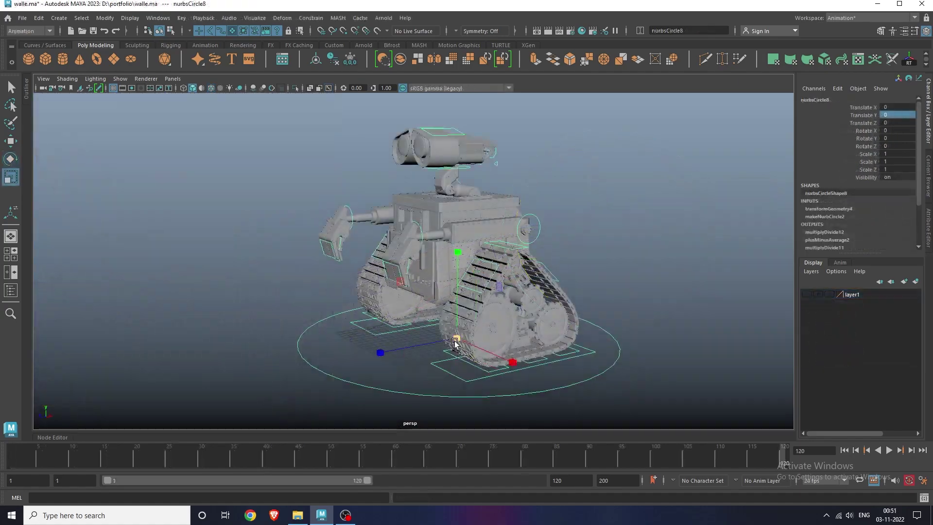
Step: Set the robot's main circle control scale to 1 on all axes
type("1")
key("Return")
scroll(427, 341, "up", 3)
scroll(428, 342, "down", 6)
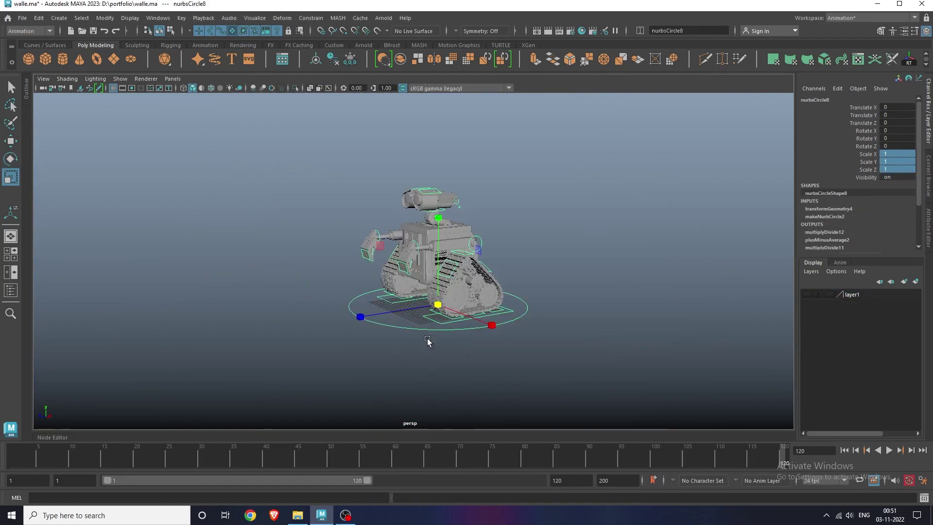
Step: Select the robot's left track control and raise its Wheel Rotate to about 2.4
left_click_drag(438, 283, 497, 334)
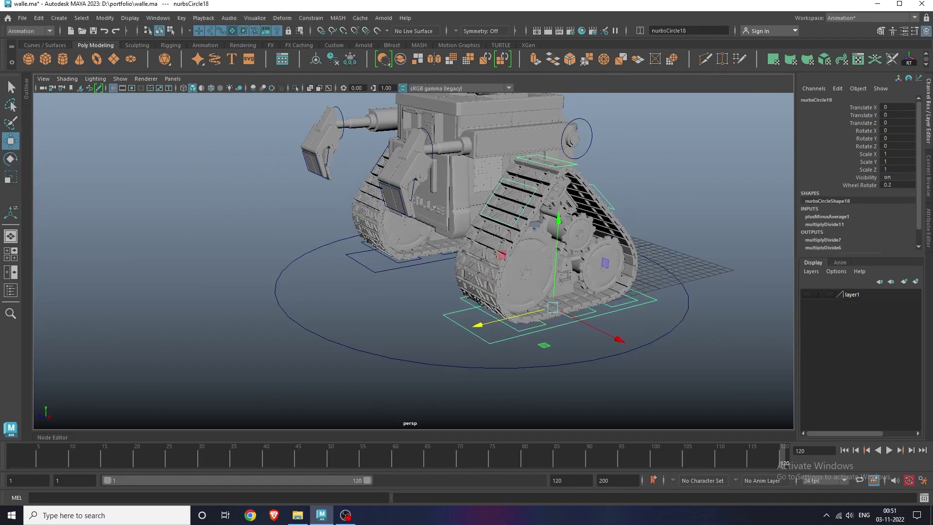
left_click_drag(341, 280, 419, 279, "alt")
key("Down")
key("Up")
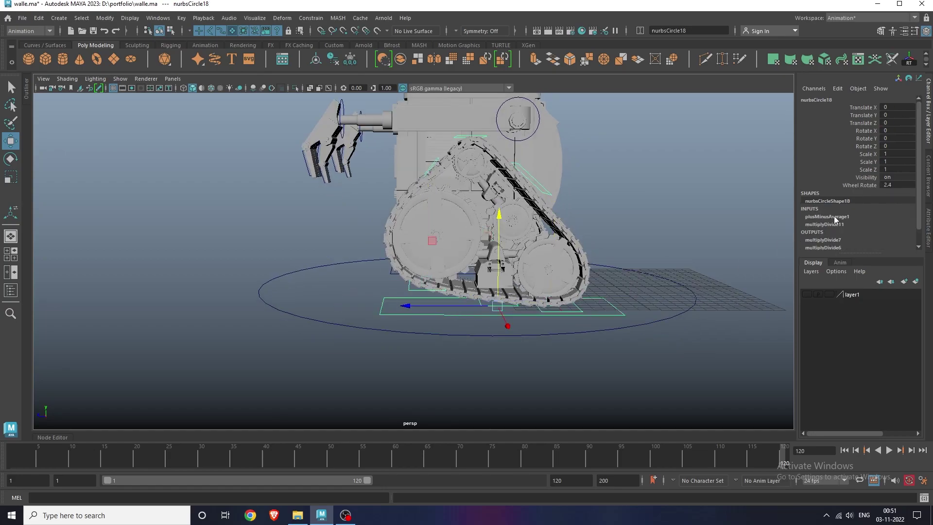
Step: Reshape the track by moving its upper front and lower rear controls, and raise Wheel Rotate to 7
left_click(487, 184)
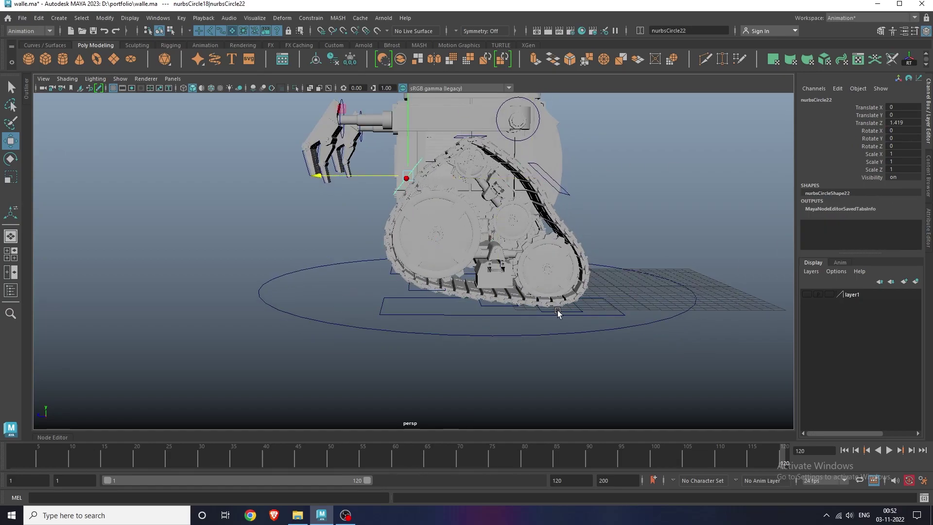
left_click(407, 315)
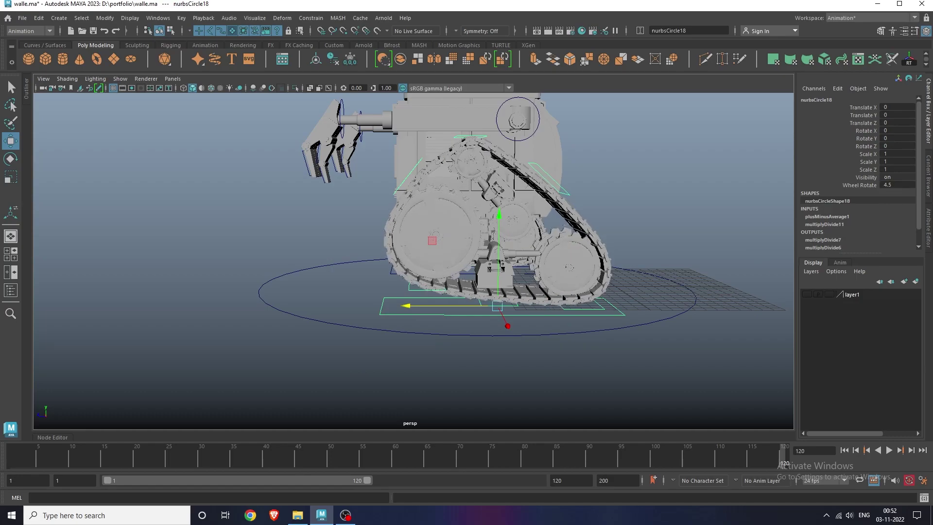
left_click(372, 184)
key("Up")
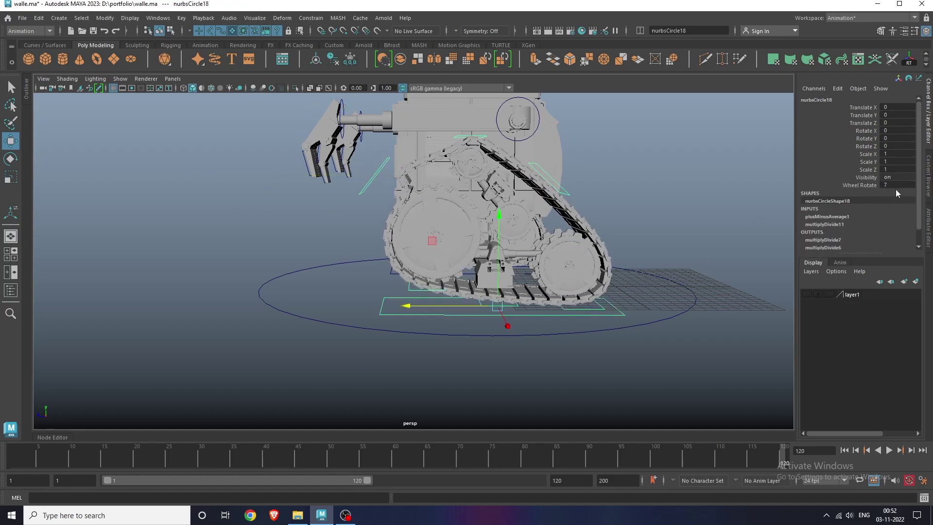
Step: Move the robot's head control along Z to about -0.334
left_click_drag(535, 233, 467, 209, "alt")
left_click(489, 209)
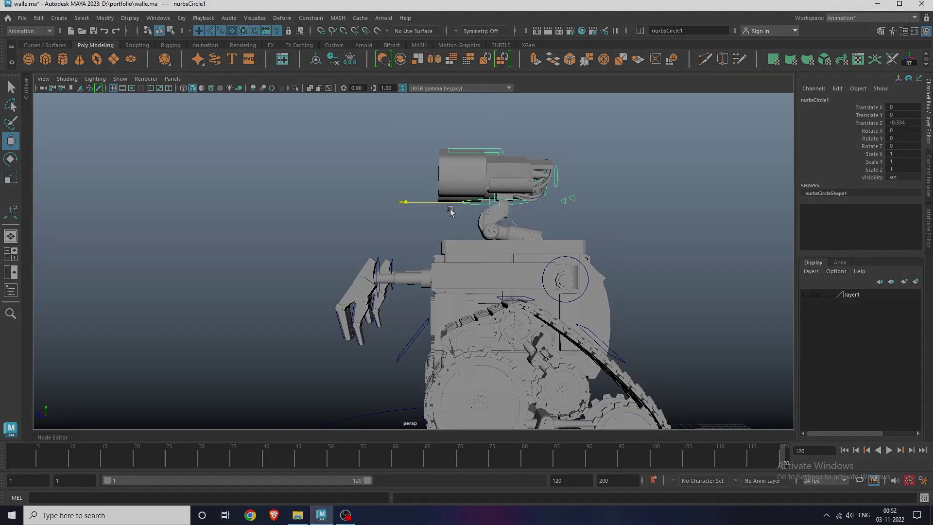